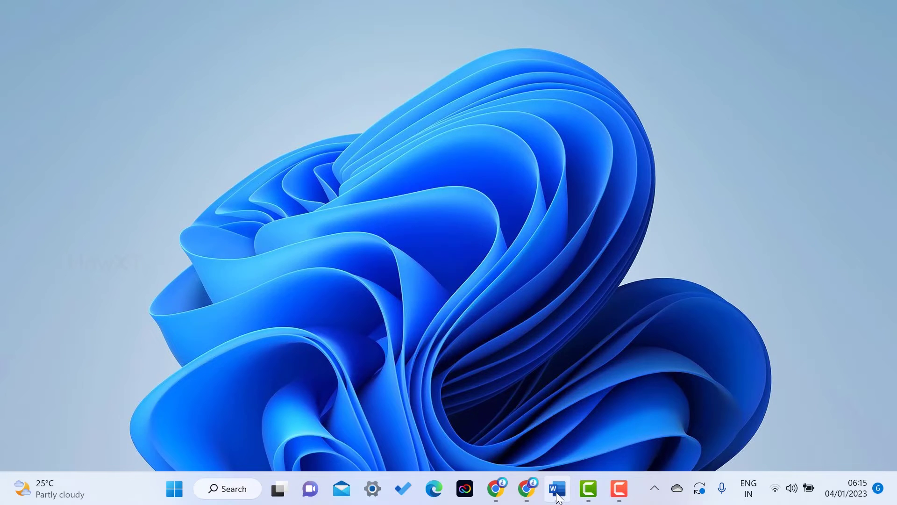
# Bring 1.docx forward in Word and review its four A–D multiple-choice questions.
pyautogui.click(557, 488)
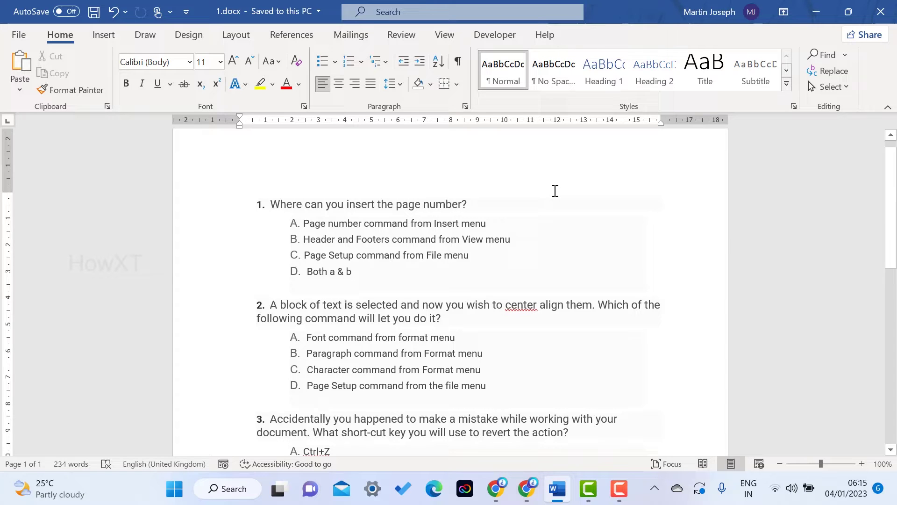
pyautogui.scroll(-3, 555, 191)
pyautogui.scroll(2, 335, 218)
pyautogui.scroll(-3, 333, 225)
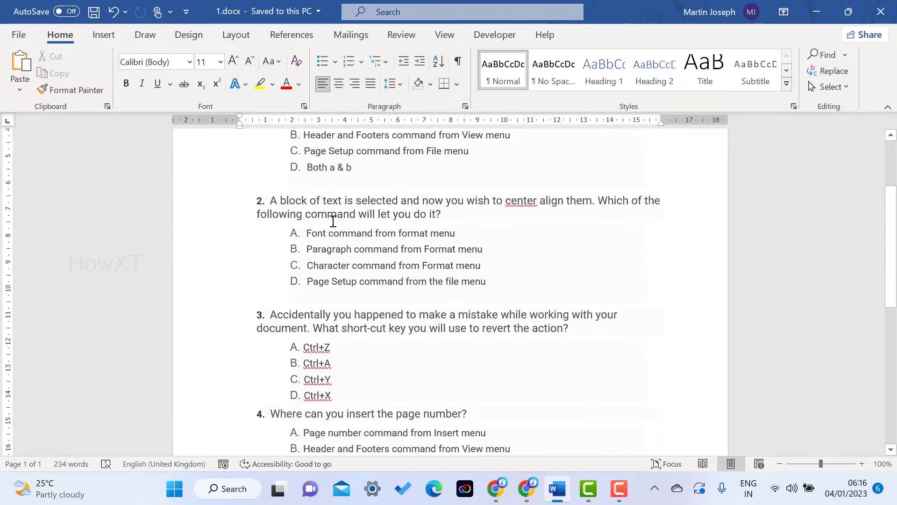
pyautogui.scroll(-8, 333, 220)
pyautogui.scroll(7, 332, 221)
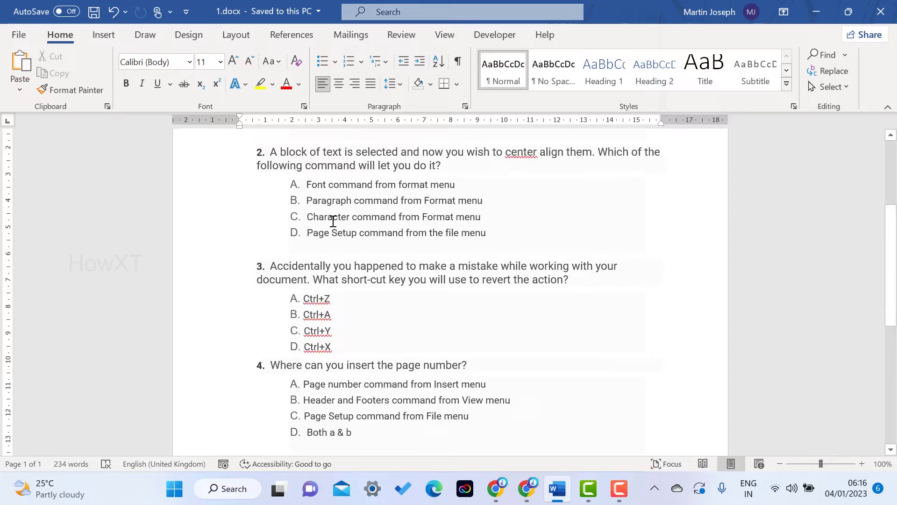
pyautogui.scroll(4, 332, 221)
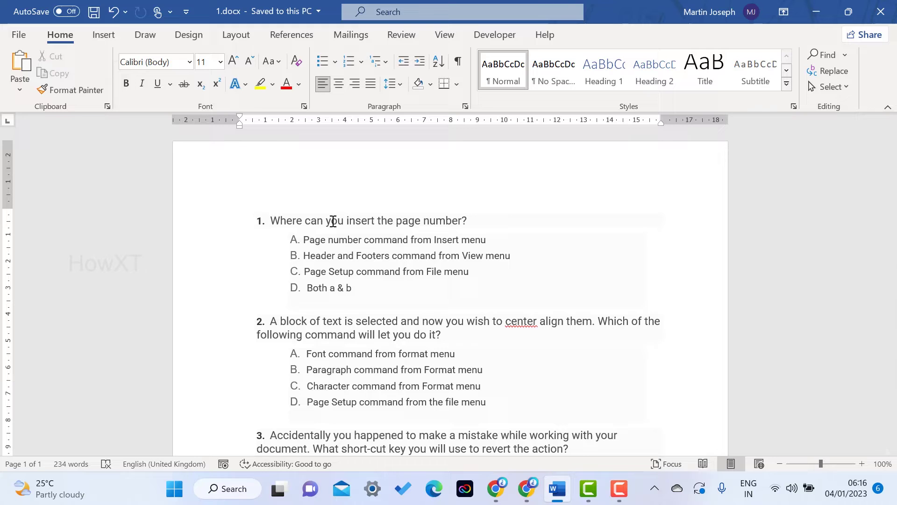
# In Chrome, replace the Google homepage with forms.office.com.
pyautogui.click(527, 489)
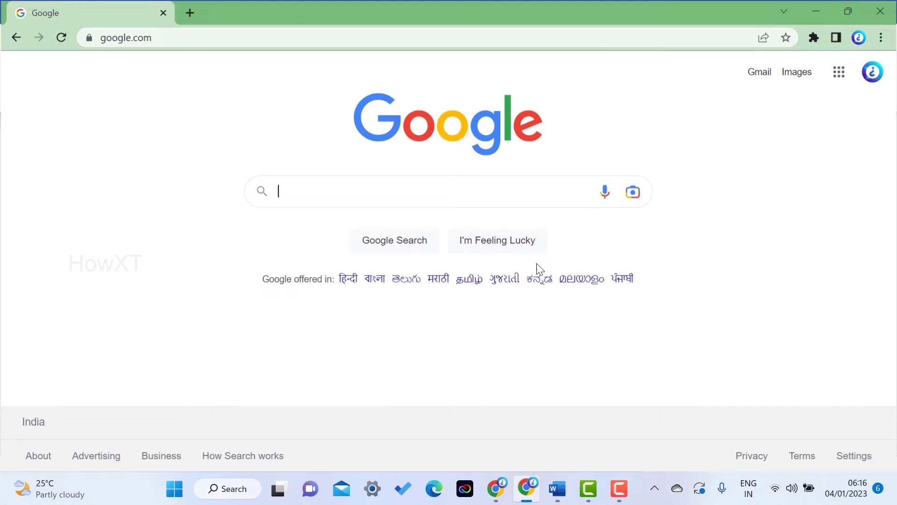
pyautogui.click(173, 39)
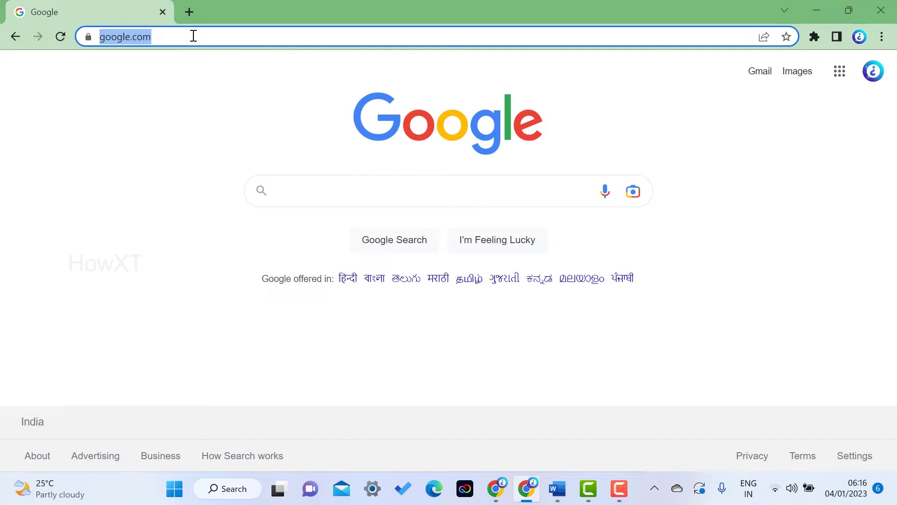
pyautogui.write('form')
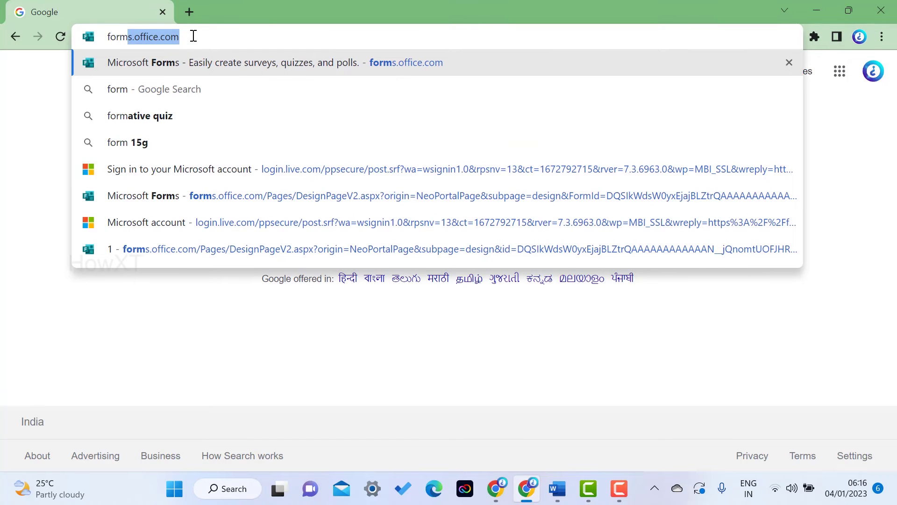
pyautogui.moveTo(193, 36); pyautogui.dragTo(106, 38)
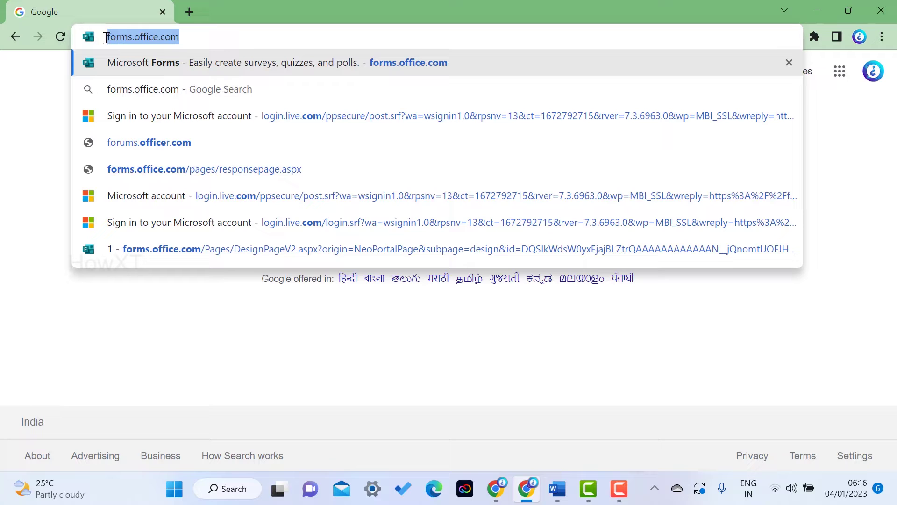
pyautogui.click(237, 38)
pyautogui.press('Return')
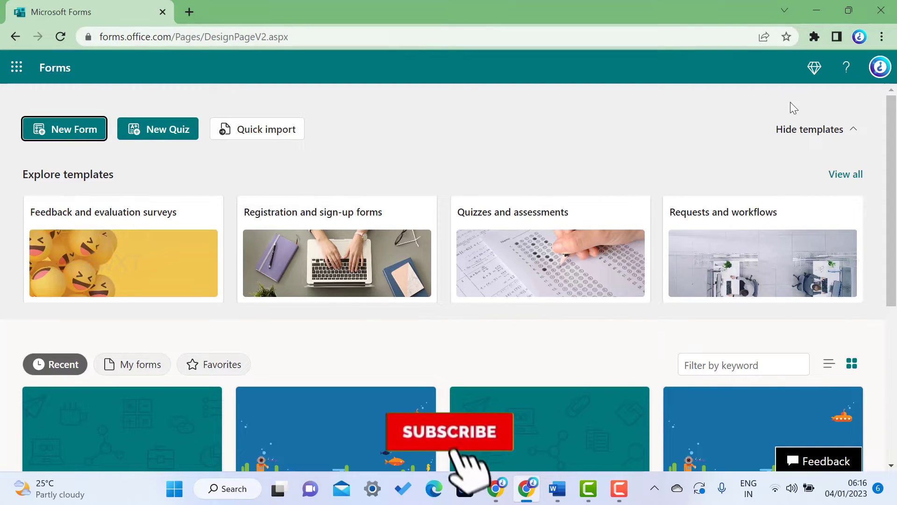
pyautogui.click(881, 70)
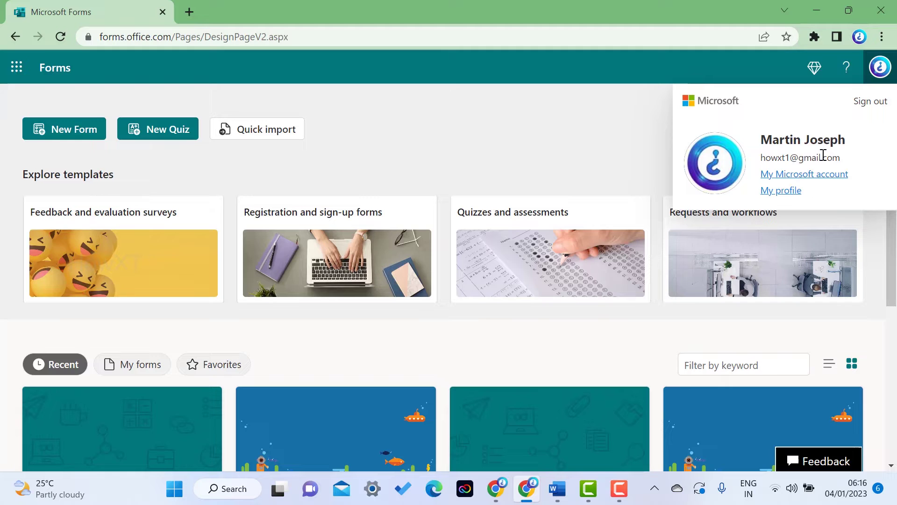
pyautogui.click(475, 125)
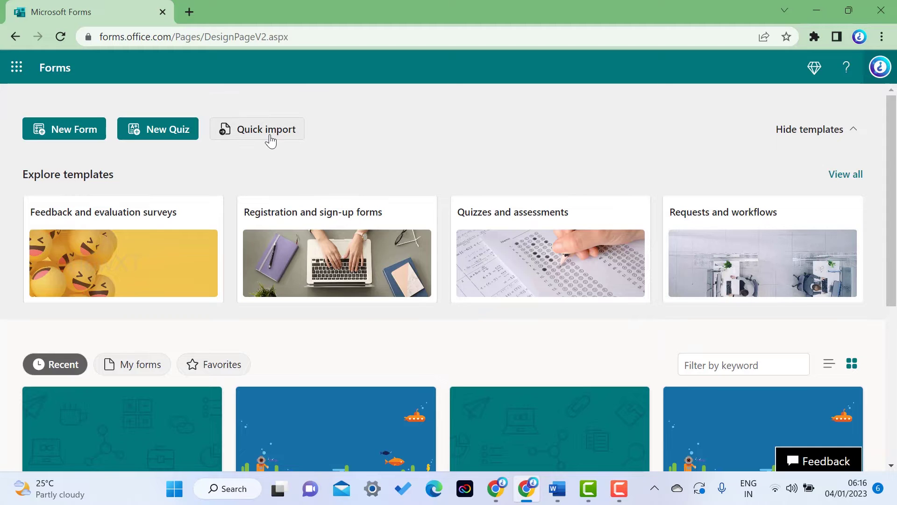
pyautogui.click(558, 488)
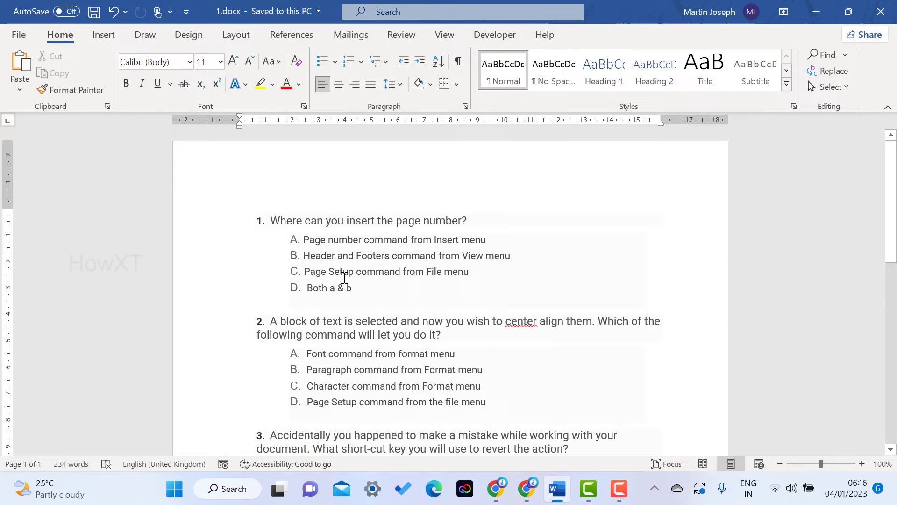
pyautogui.scroll(-10, 348, 257)
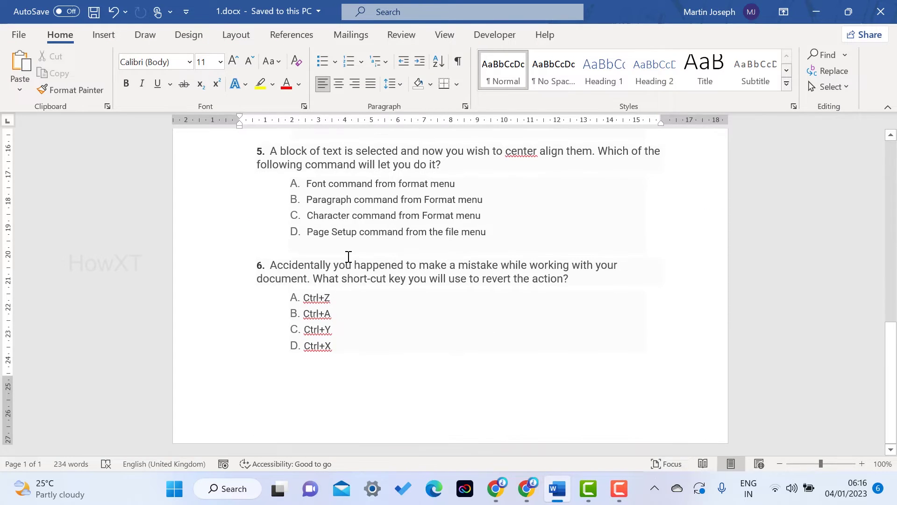
pyautogui.scroll(4, 348, 257)
pyautogui.scroll(6, 348, 257)
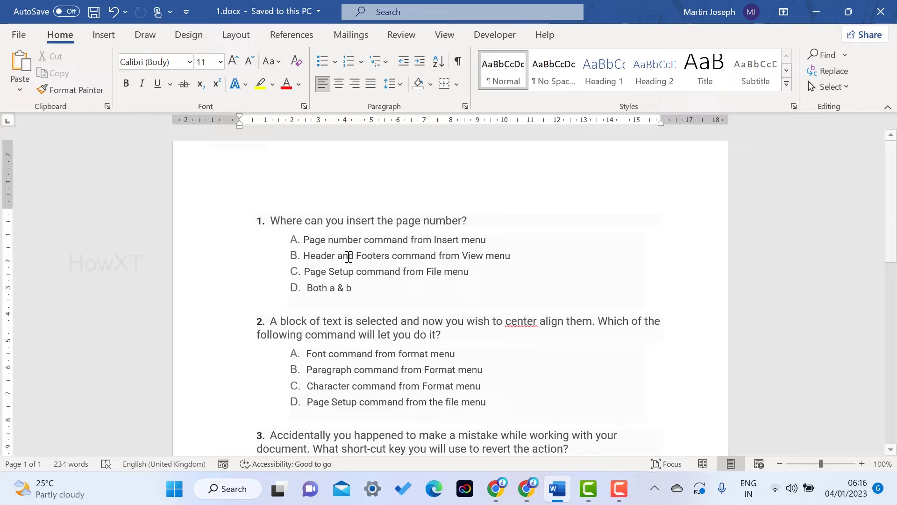
pyautogui.click(817, 11)
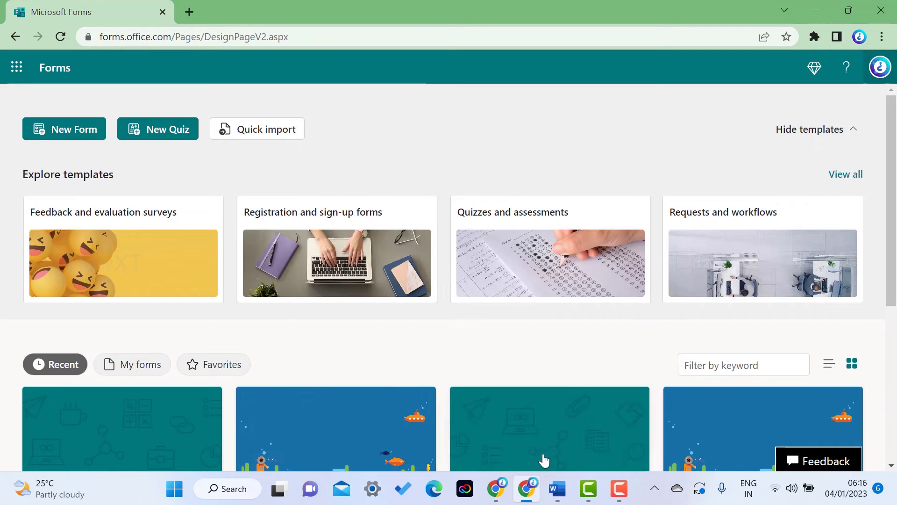
pyautogui.click(558, 488)
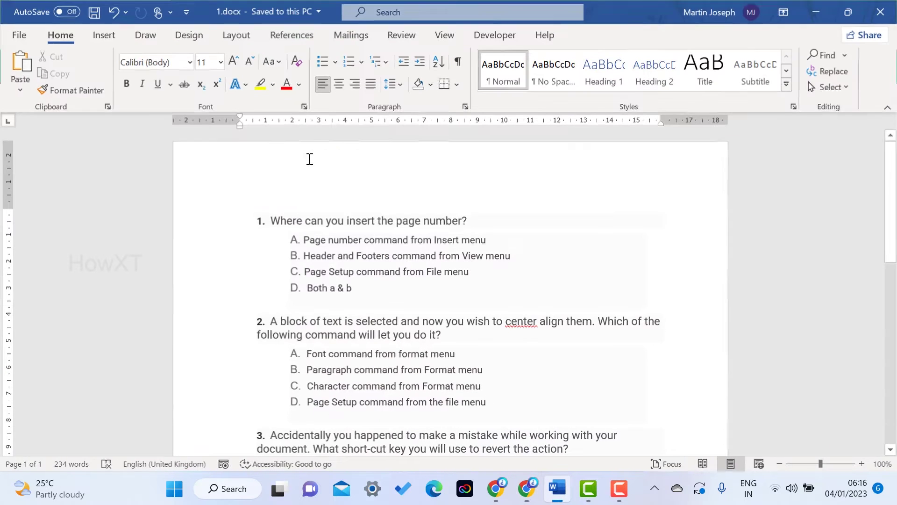
pyautogui.click(820, 10)
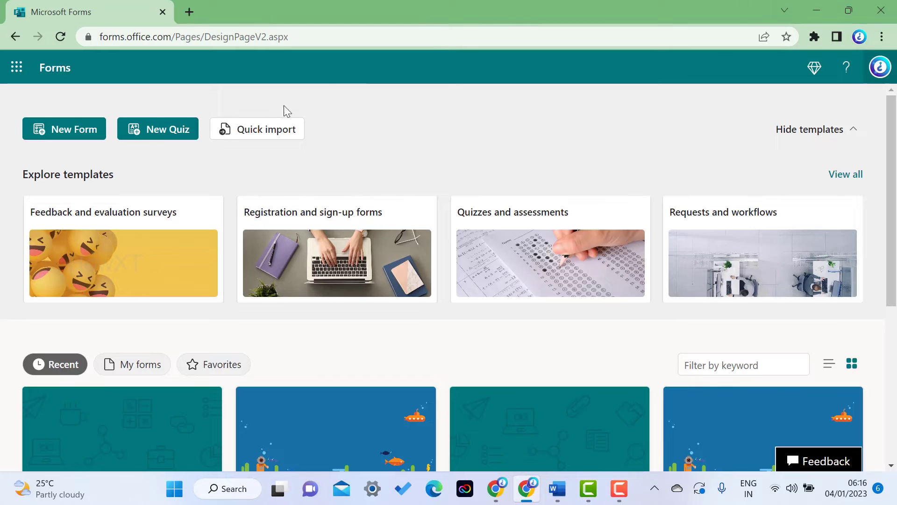
# Quick-import 1.docx from this device so the Form-or-Quiz choice appears.
pyautogui.click(274, 137)
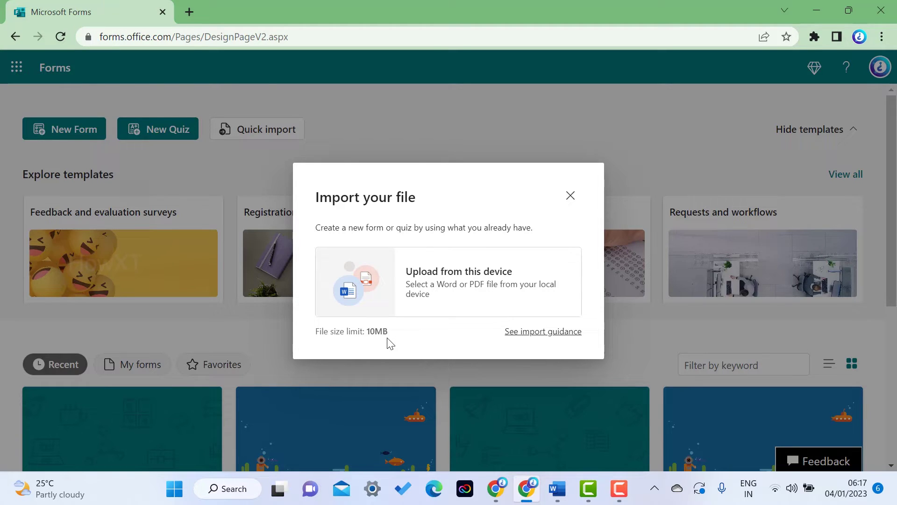
pyautogui.click(464, 283)
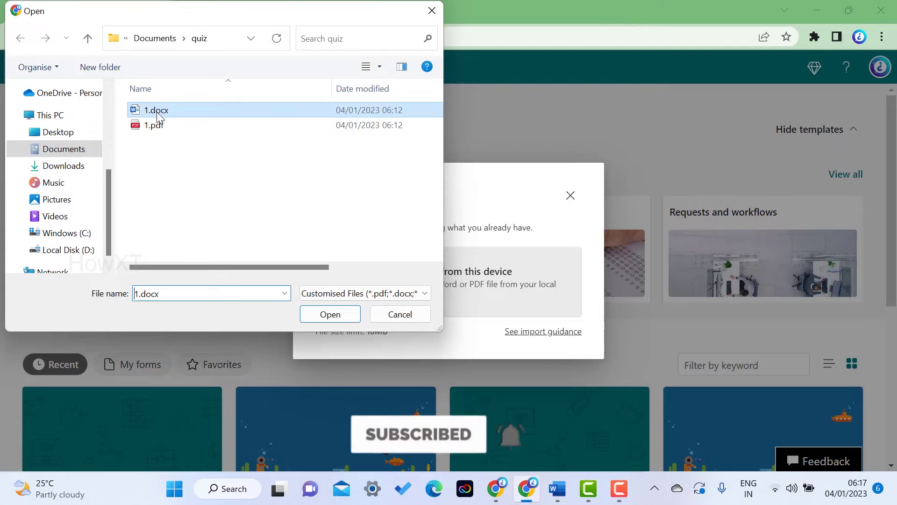
pyautogui.click(158, 115)
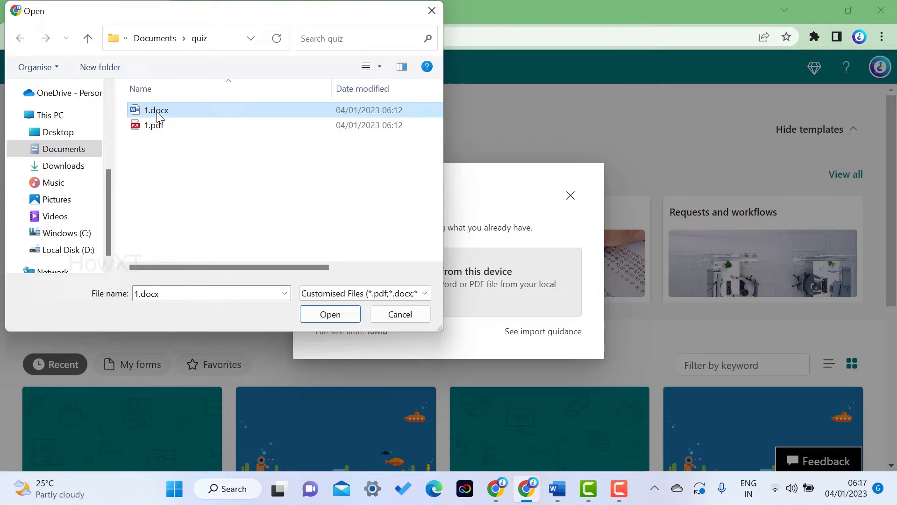
pyautogui.click(158, 112)
pyautogui.press('Escape')
pyautogui.click(328, 313)
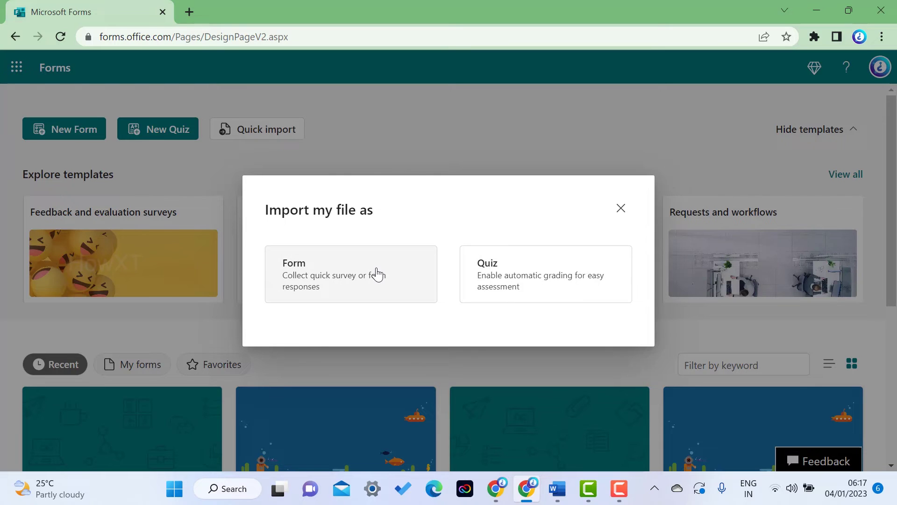
# Import 1.docx as a Quiz, producing a quiz titled '1' in a new tab.
pyautogui.click(541, 275)
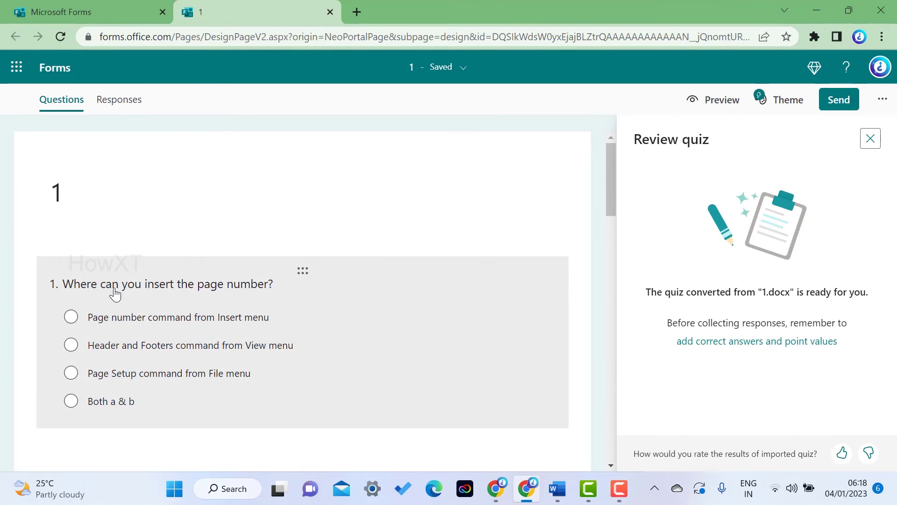
# Compare the imported quiz's question order against the Word document.
pyautogui.scroll(-3, 193, 297)
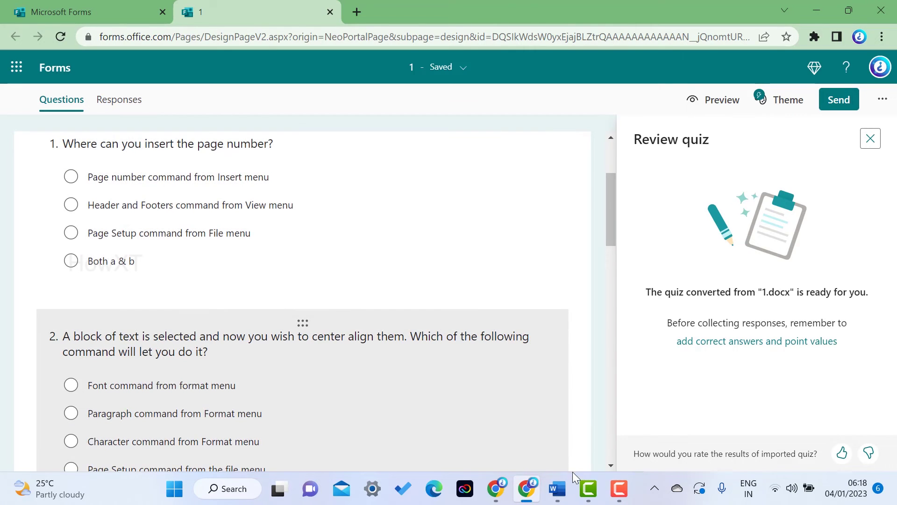
pyautogui.hotkey('alt', 'Tab')
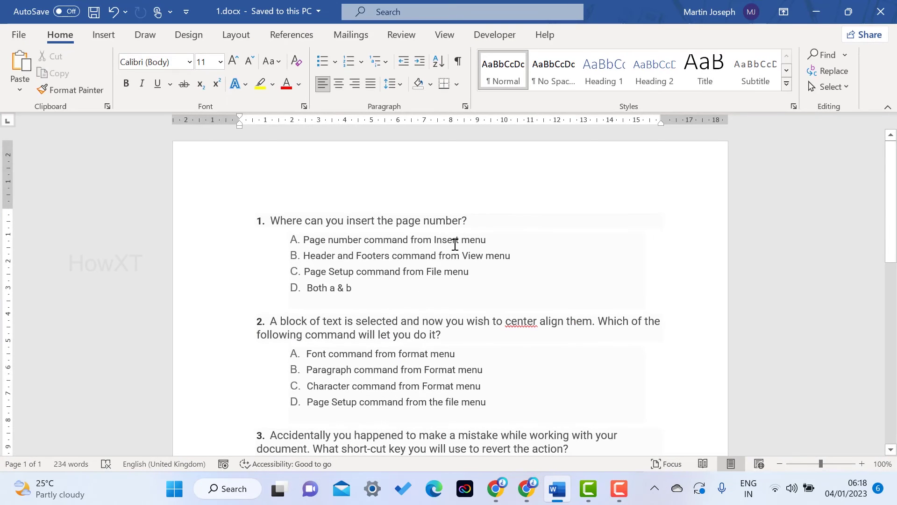
pyautogui.click(818, 13)
# Move the page-number question below the center-align question, making it question 2.
pyautogui.scroll(3, 179, 263)
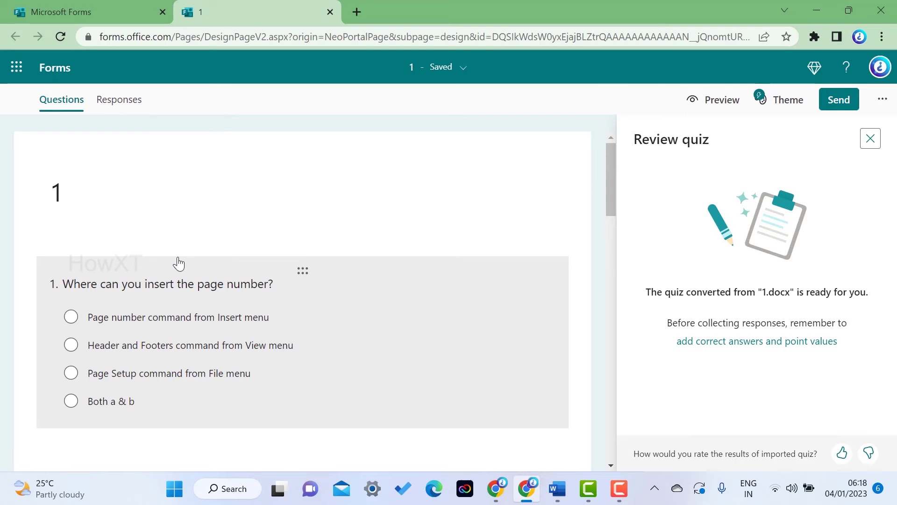
pyautogui.scroll(-10, 179, 263)
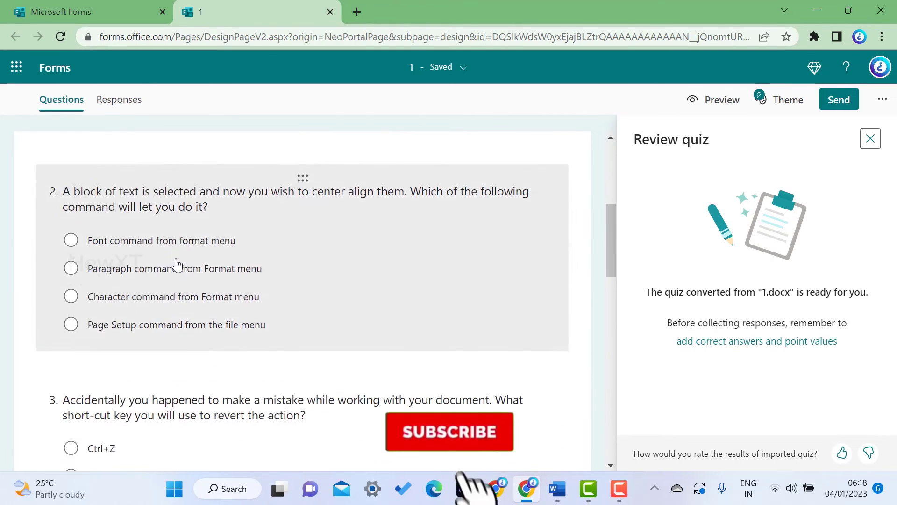
pyautogui.scroll(-9, 176, 265)
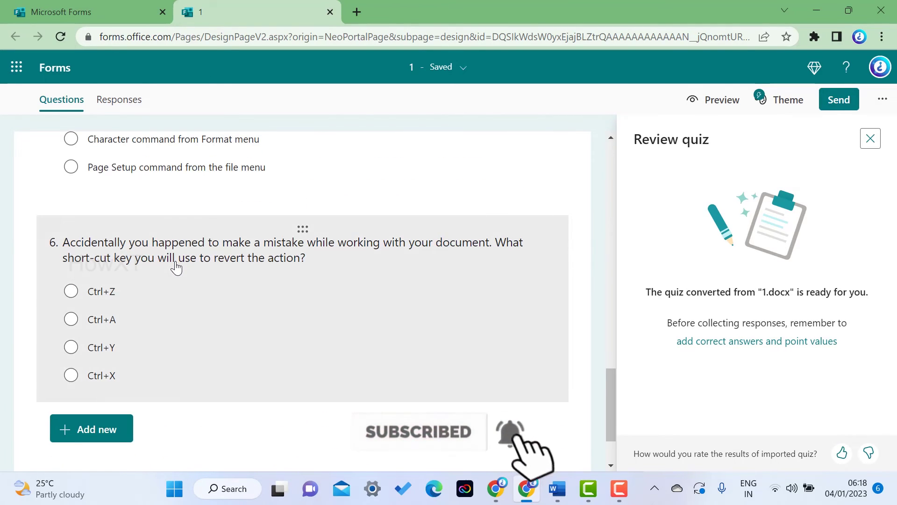
pyautogui.scroll(15, 176, 266)
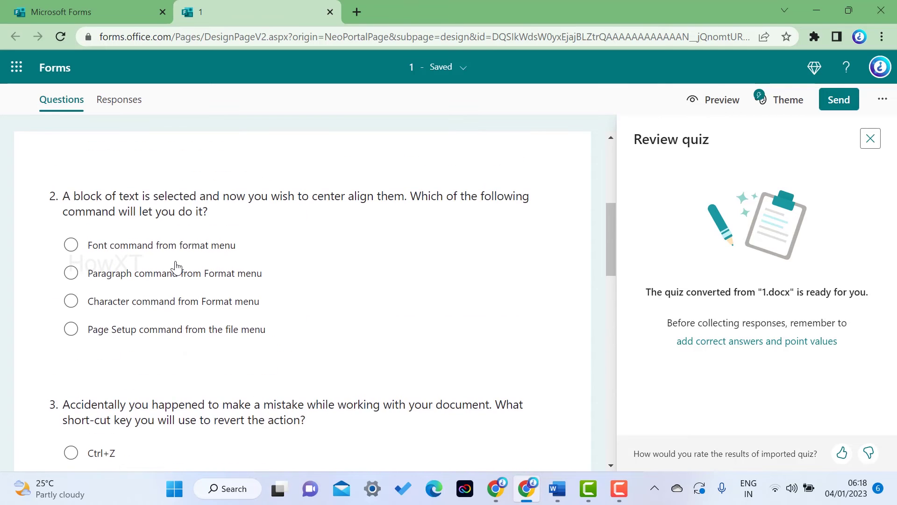
pyautogui.scroll(6, 177, 266)
pyautogui.scroll(-3, 176, 266)
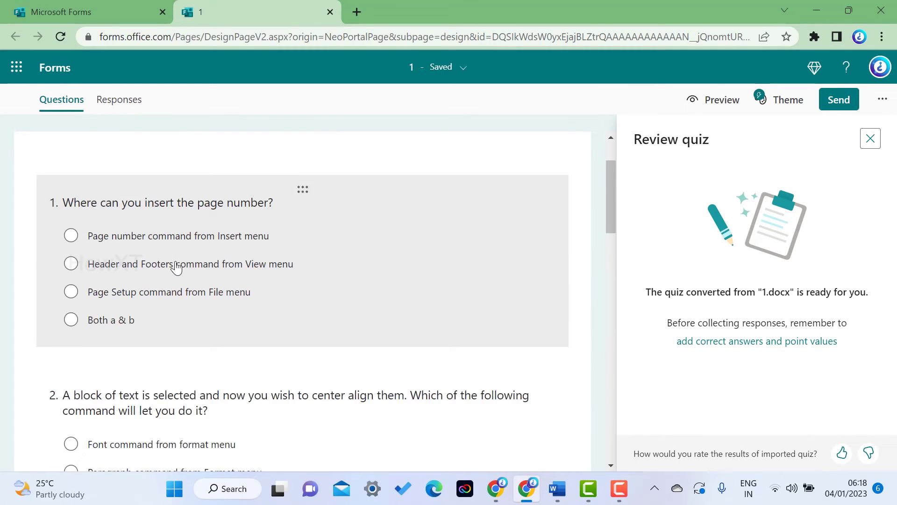
pyautogui.scroll(1, 294, 205)
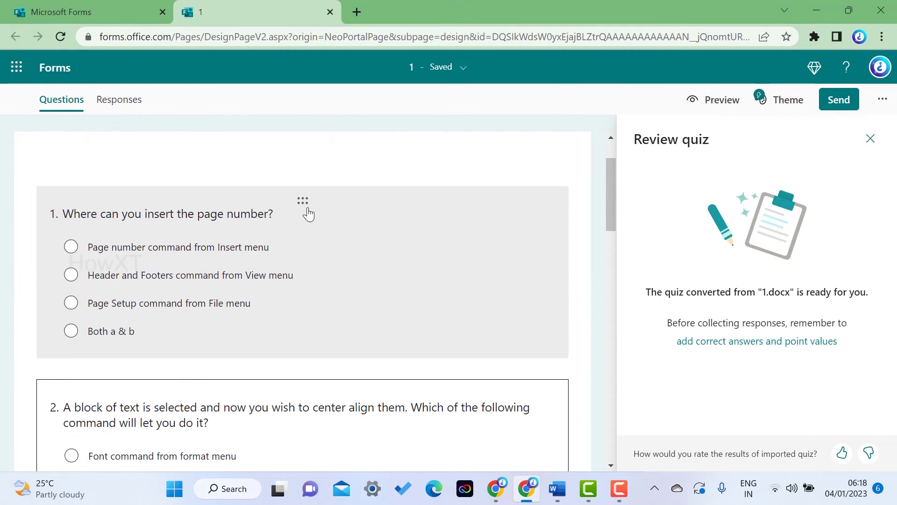
pyautogui.moveTo(301, 211); pyautogui.dragTo(297, 300)
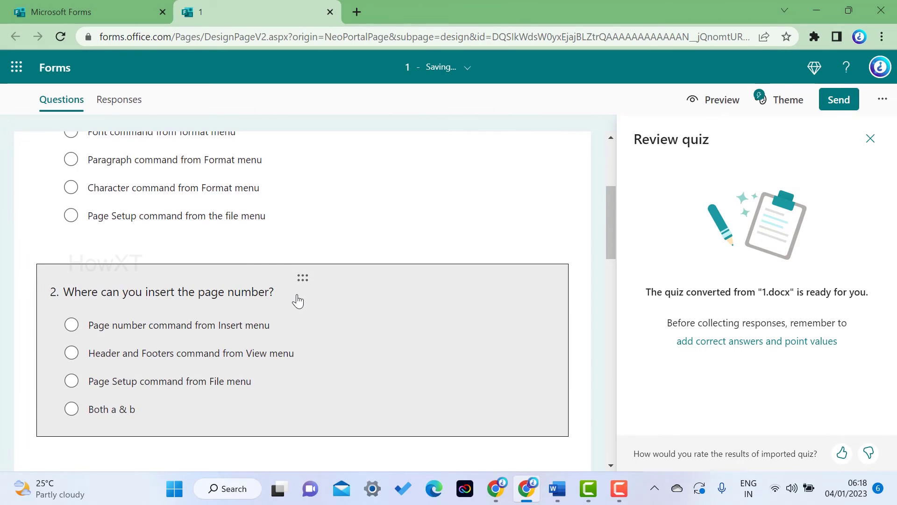
pyautogui.click(714, 104)
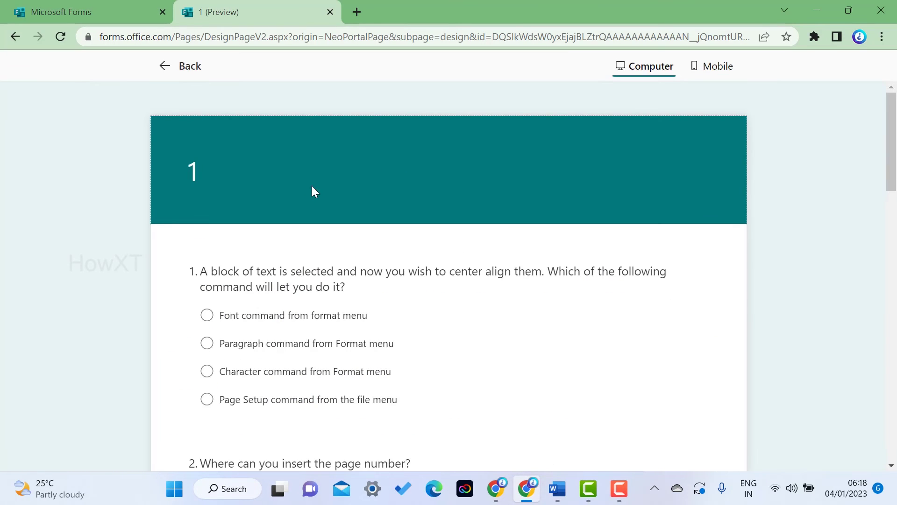
pyautogui.click(207, 316)
pyautogui.scroll(-3, 253, 345)
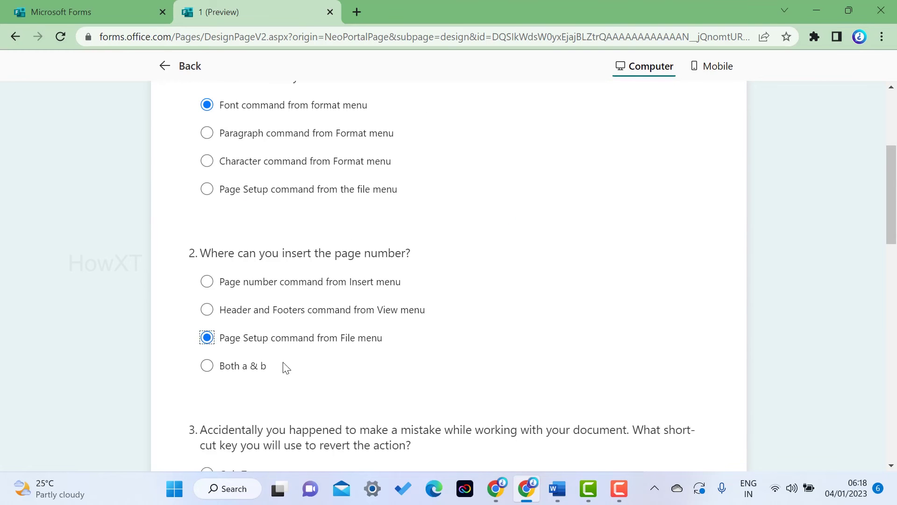
pyautogui.scroll(-3, 286, 367)
pyautogui.scroll(6, 310, 315)
pyautogui.click(701, 70)
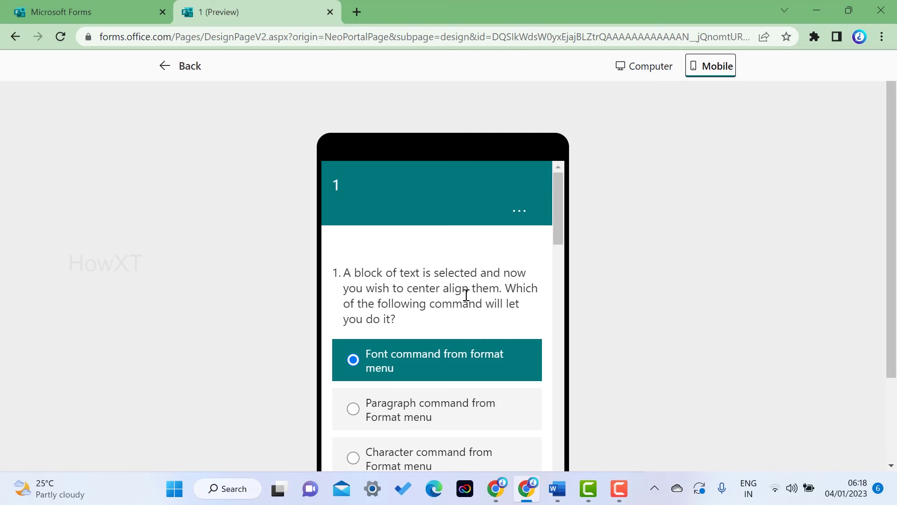
pyautogui.scroll(-5, 514, 243)
pyautogui.click(635, 66)
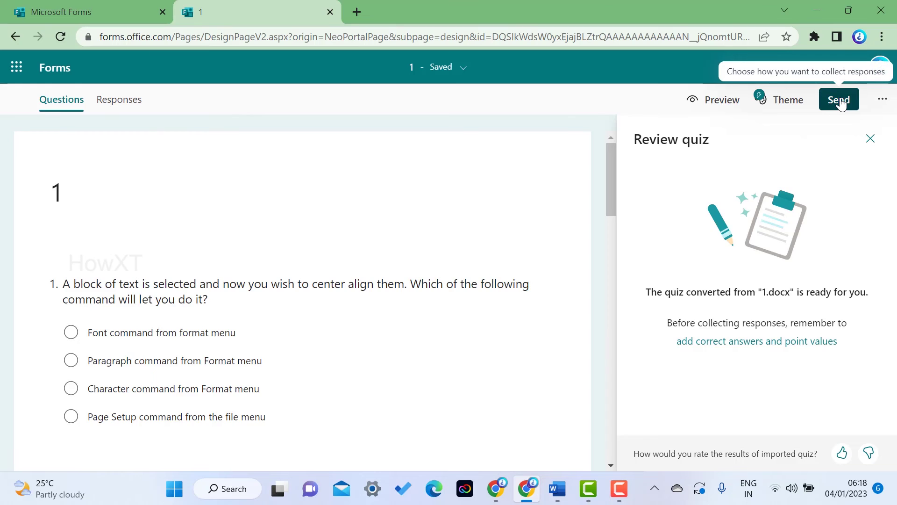
# Shorten the quiz's send link and copy it to the clipboard.
pyautogui.click(839, 100)
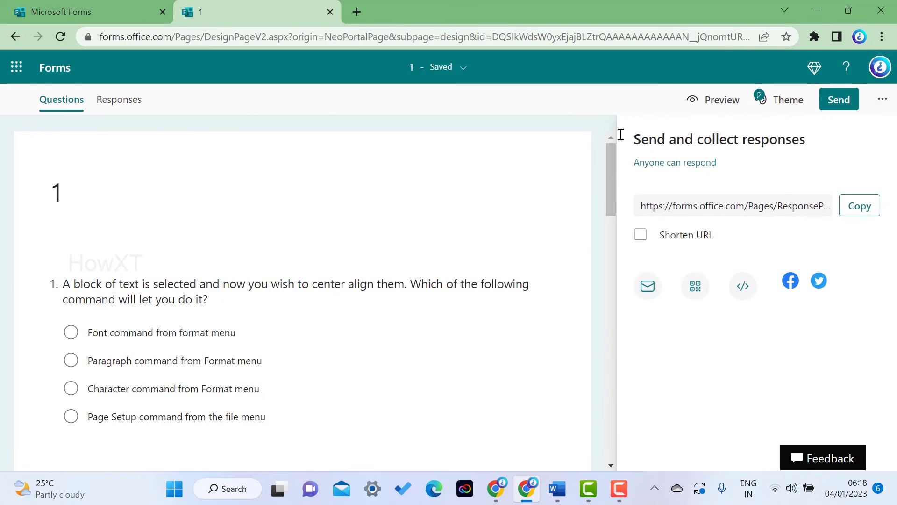
pyautogui.click(677, 234)
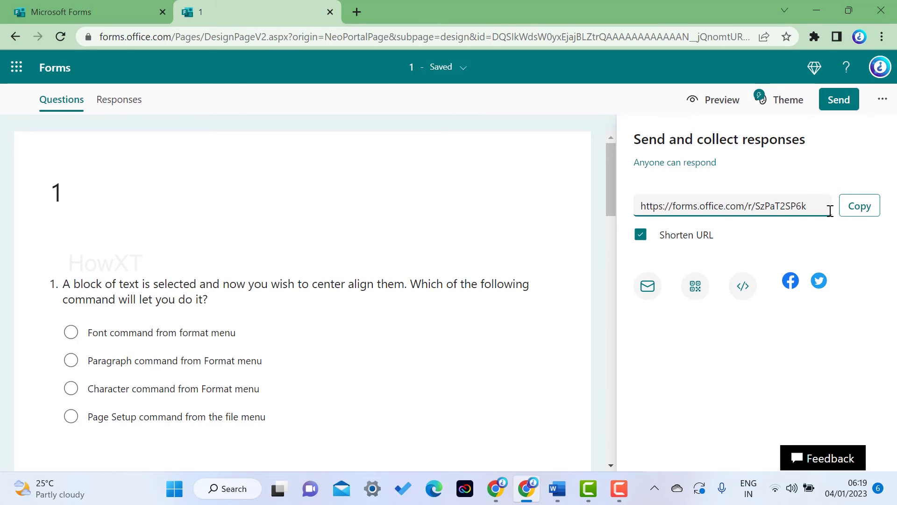
pyautogui.click(861, 216)
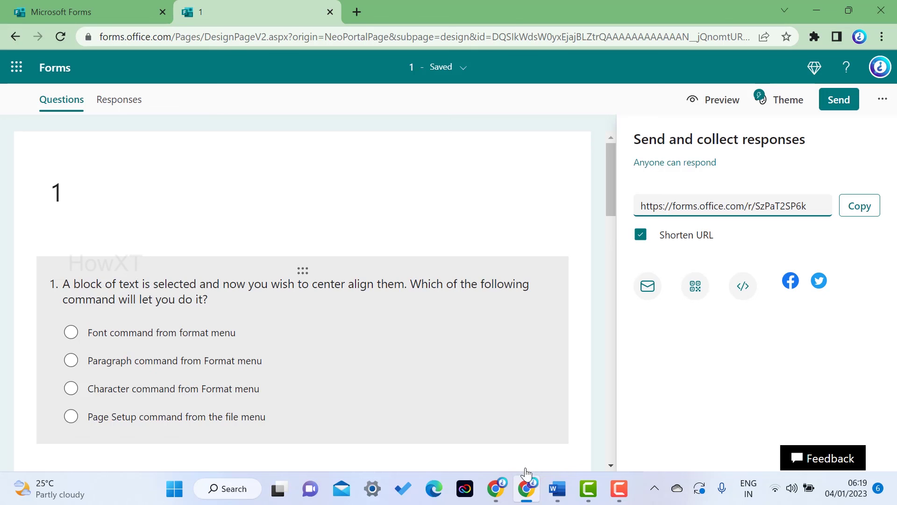
pyautogui.click(557, 488)
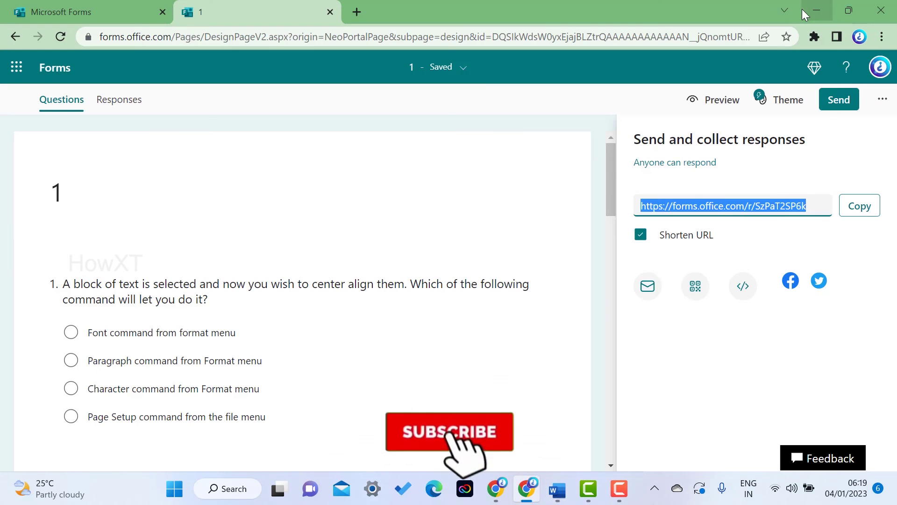
pyautogui.click(526, 488)
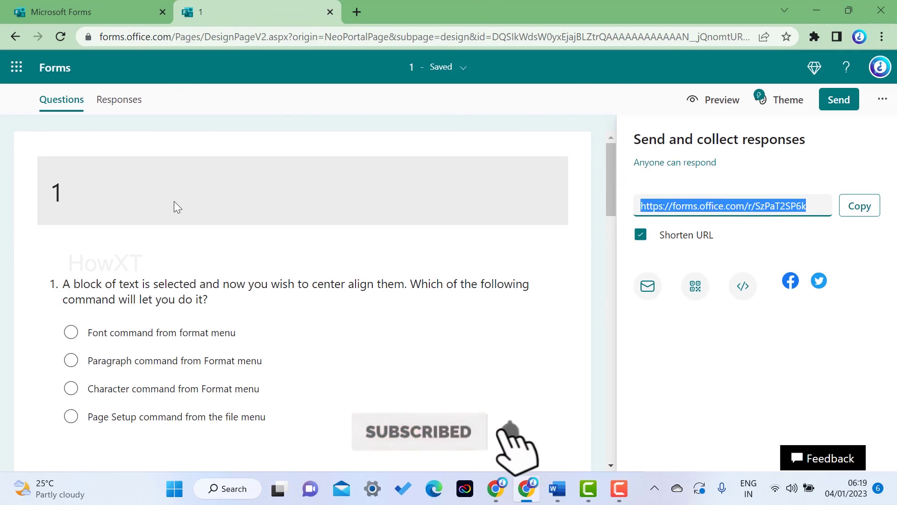